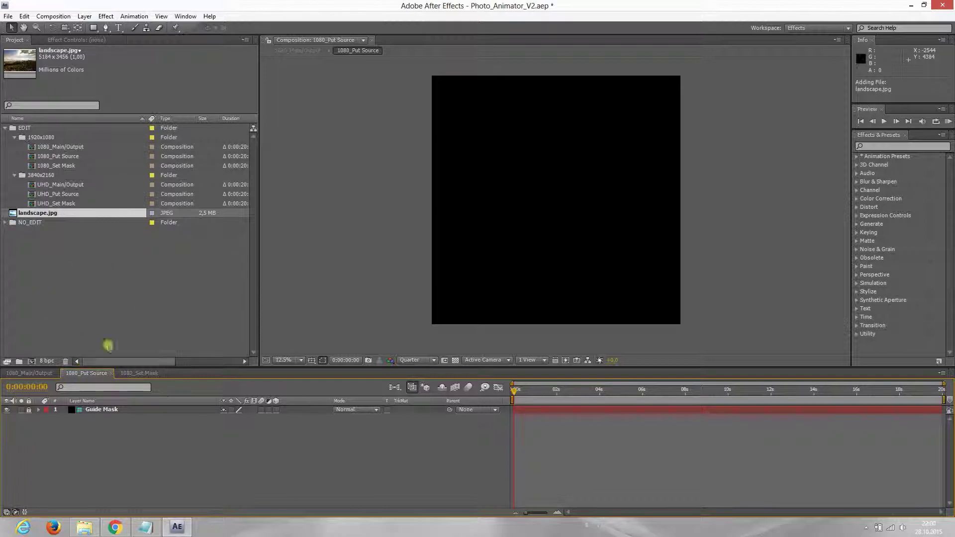
# - Add landscape.jpg beneath the Guide Mask layer in 1080_Put Source and scale it to 77% to fit the composition width
pyautogui.click(32, 158)
pyautogui.moveTo(21, 213); pyautogui.dragTo(121, 417)
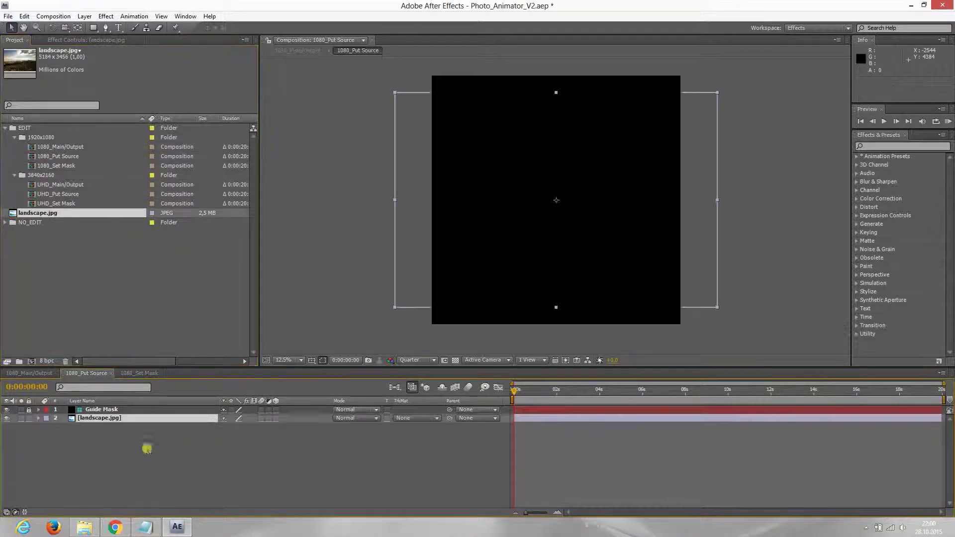
pyautogui.moveTo(717, 93); pyautogui.dragTo(683, 115)
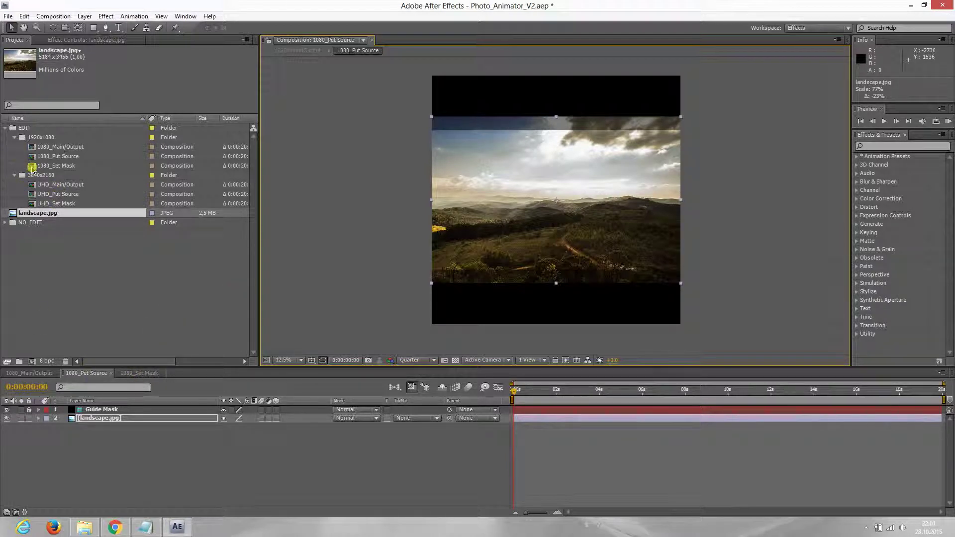
# - In 1080_Set Mask, draw a closed Pen mask on the MASK layer: a narrow horizon band with a smooth upper and zigzag lower edge
pyautogui.doubleClick(32, 167)
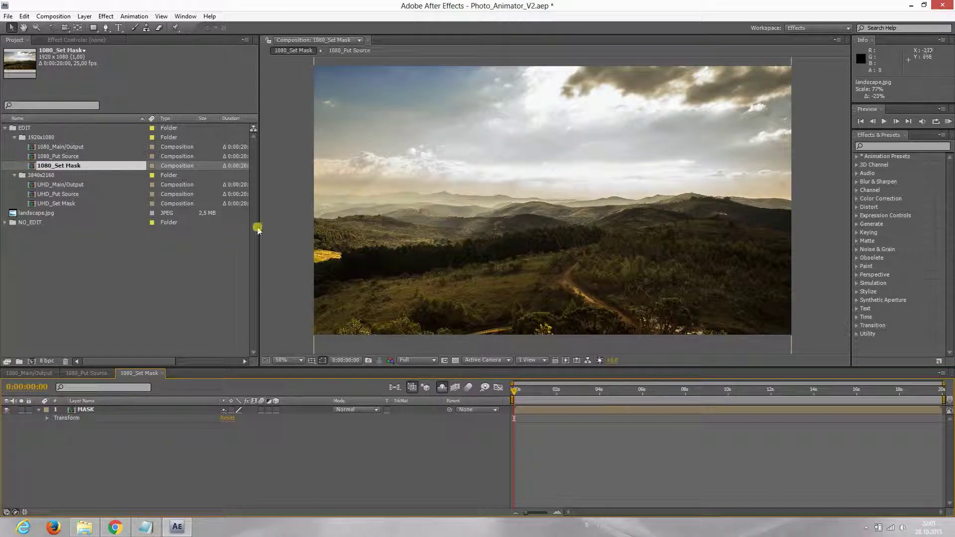
pyautogui.click(86, 411)
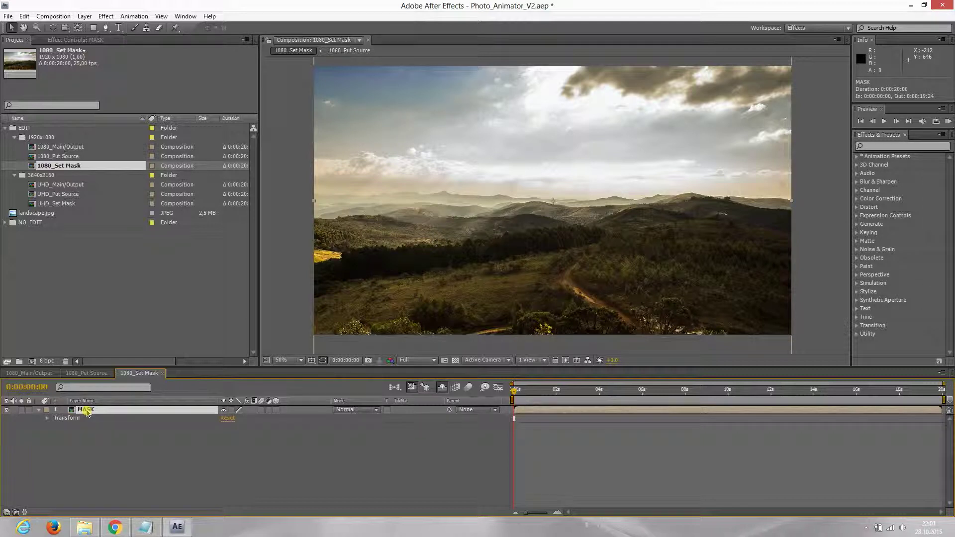
pyautogui.click(105, 28)
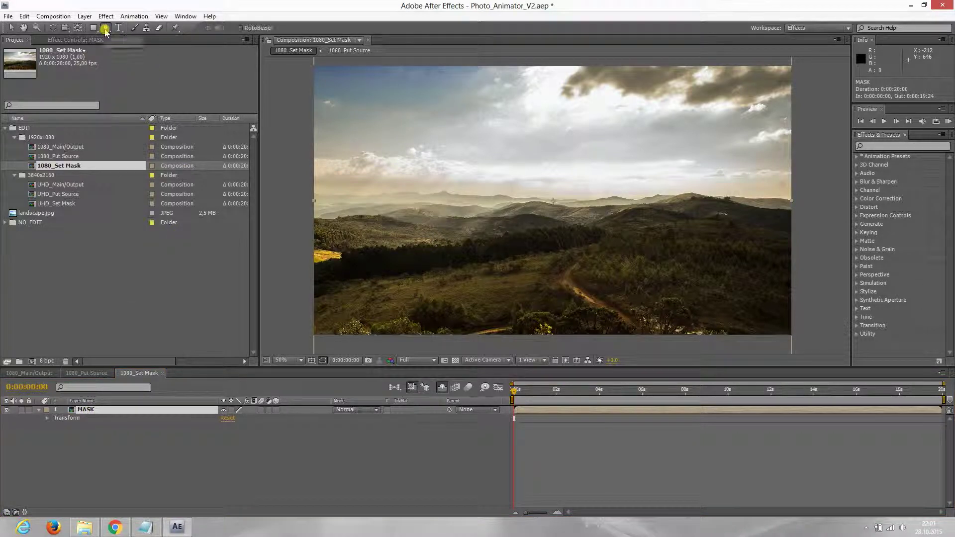
pyautogui.click(303, 192)
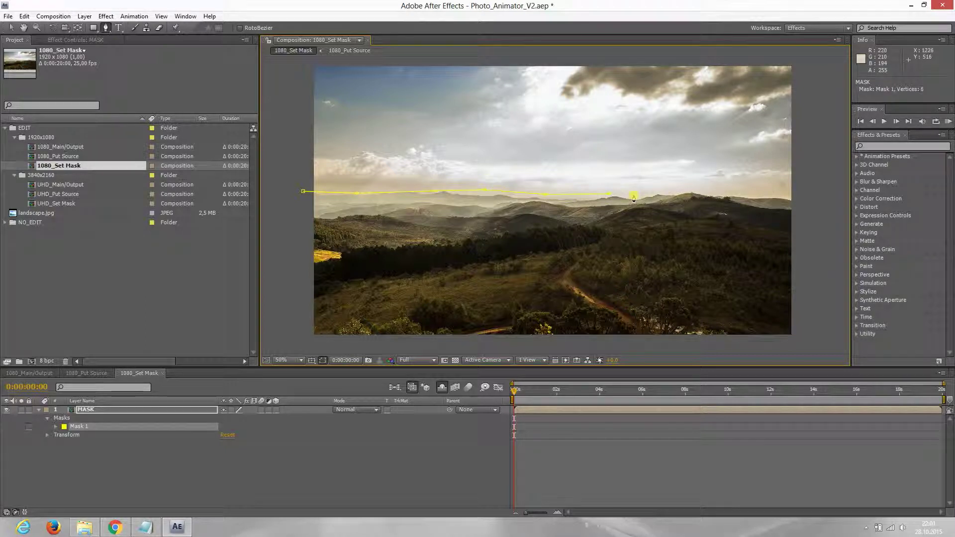
pyautogui.click(800, 194)
pyautogui.click(798, 213)
pyautogui.click(777, 203)
pyautogui.click(756, 208)
pyautogui.click(733, 199)
pyautogui.click(701, 208)
pyautogui.click(671, 201)
pyautogui.click(640, 206)
pyautogui.click(612, 199)
pyautogui.click(575, 209)
pyautogui.click(555, 202)
pyautogui.click(540, 209)
pyautogui.click(530, 204)
pyautogui.click(506, 197)
pyautogui.click(483, 206)
pyautogui.click(393, 207)
pyautogui.click(351, 208)
pyautogui.click(337, 202)
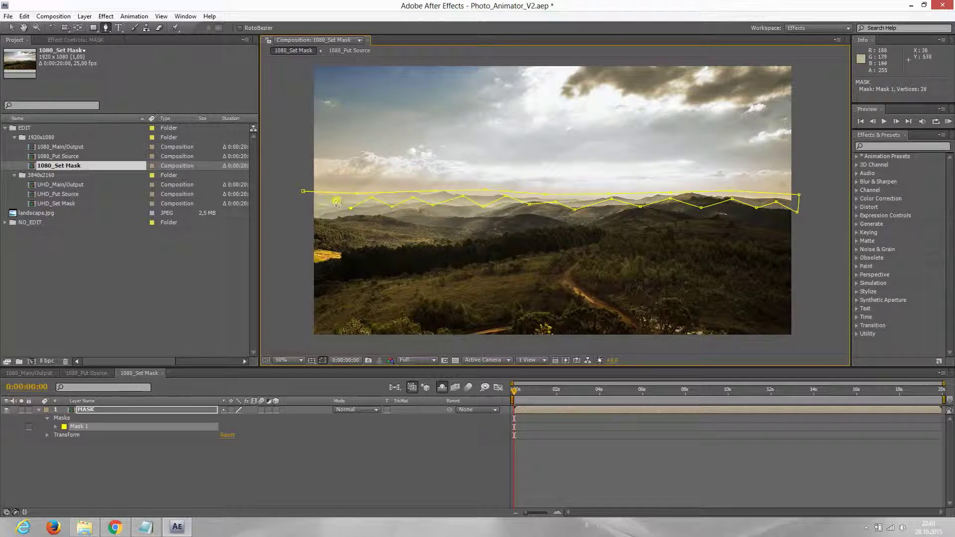
pyautogui.click(304, 191)
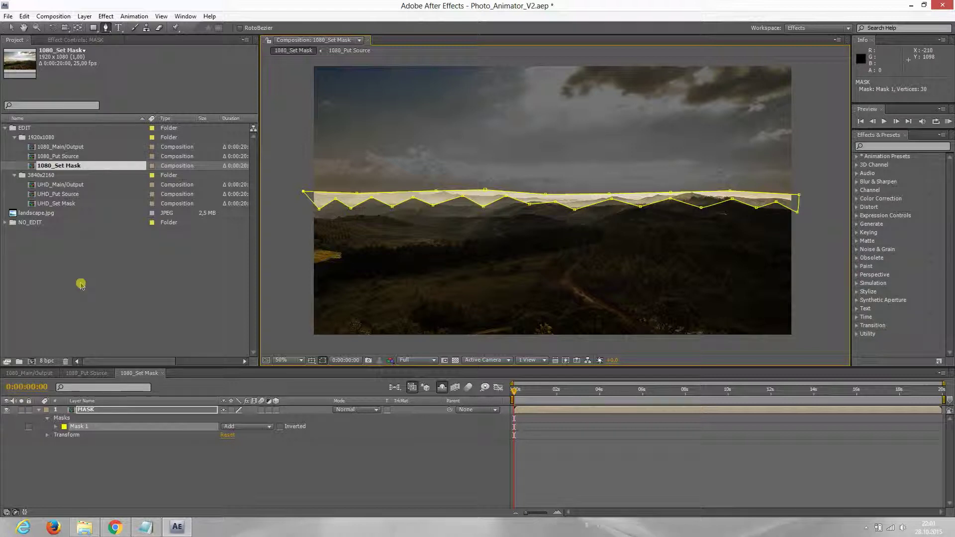
# - In the 1080_Main/Output composition, show the Controls layer's effects and set Layer Size Mask1 to about 15
pyautogui.doubleClick(32, 148)
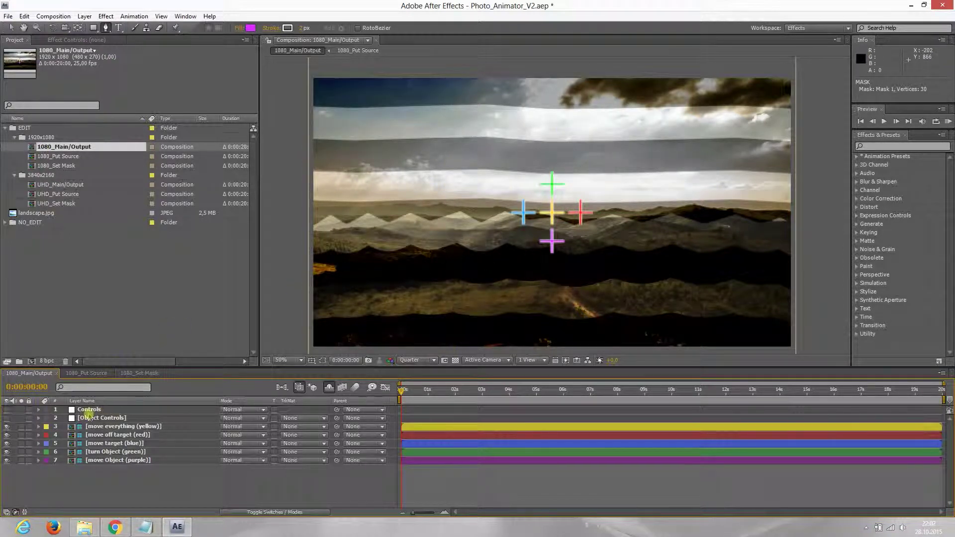
pyautogui.click(91, 411)
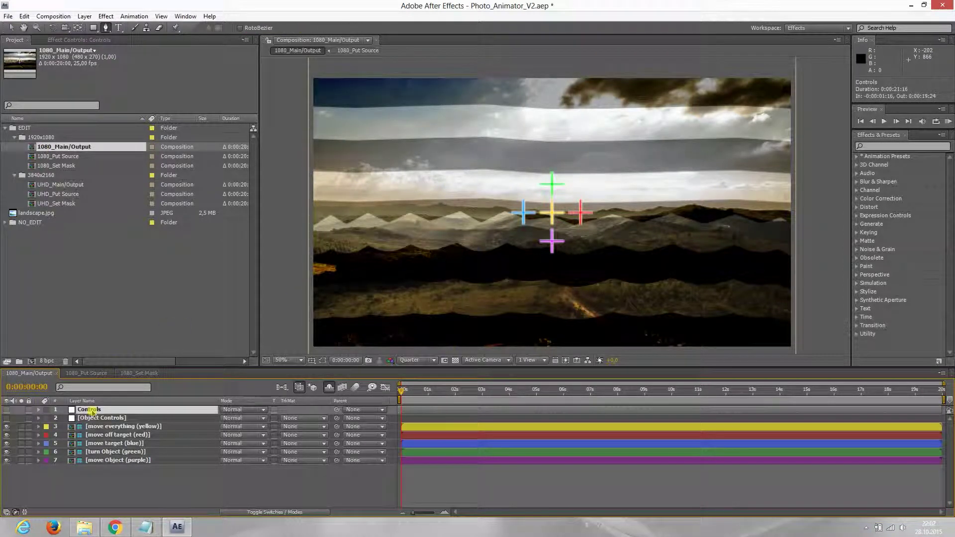
pyautogui.click(71, 41)
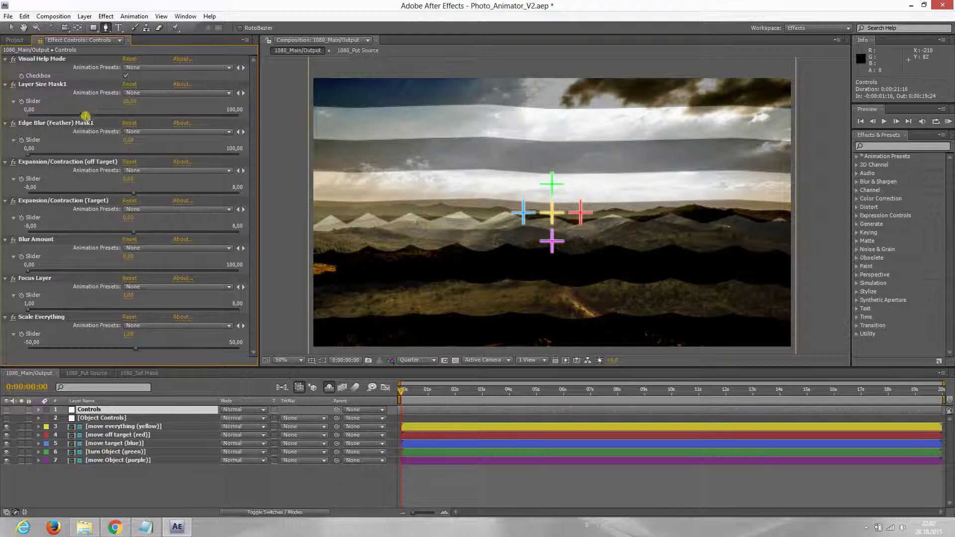
pyautogui.moveTo(83, 119); pyautogui.dragTo(61, 114)
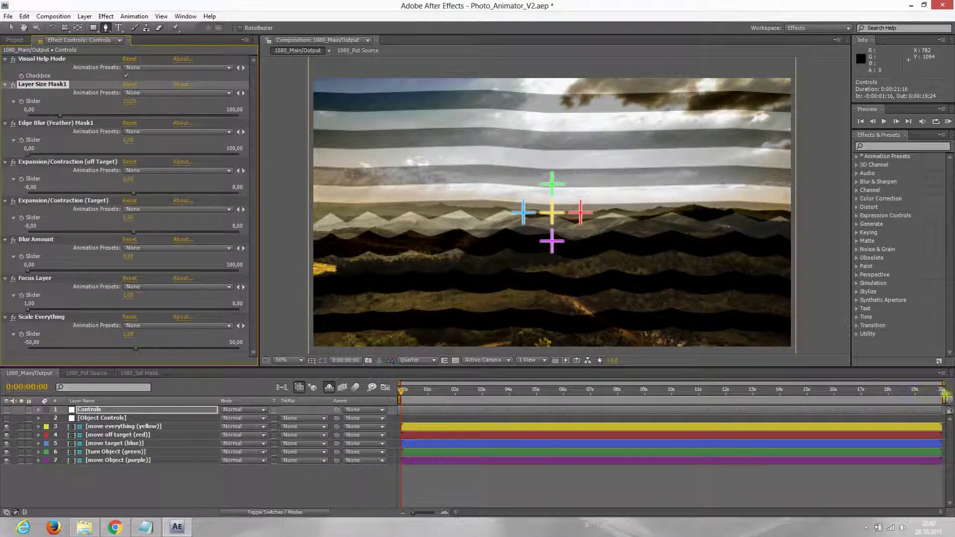
# - Shorten the work area to 3 seconds and keyframe Expansion/Contraction (off Target) at 0:00:00:00, reaching 5,44 at 0:00:02:24
pyautogui.moveTo(943, 399); pyautogui.dragTo(484, 398)
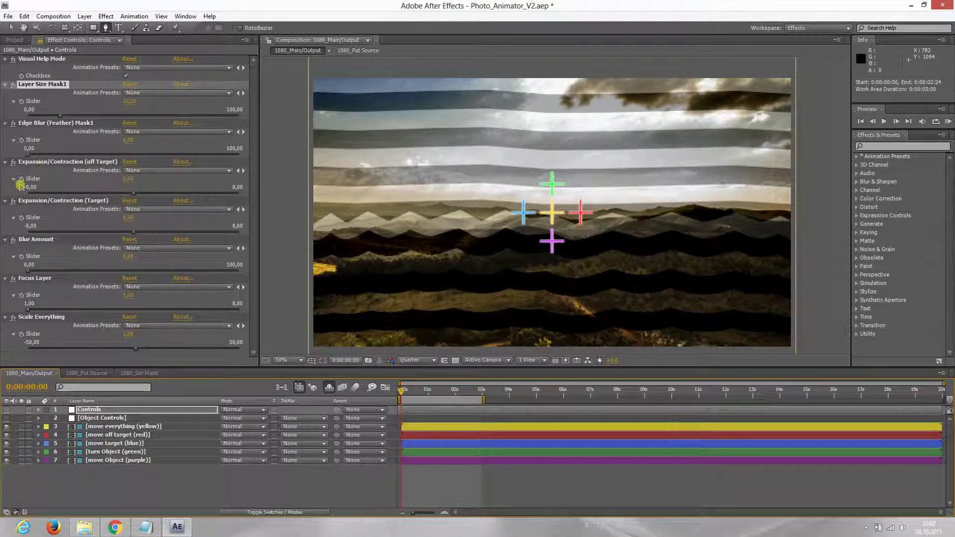
pyautogui.click(22, 180)
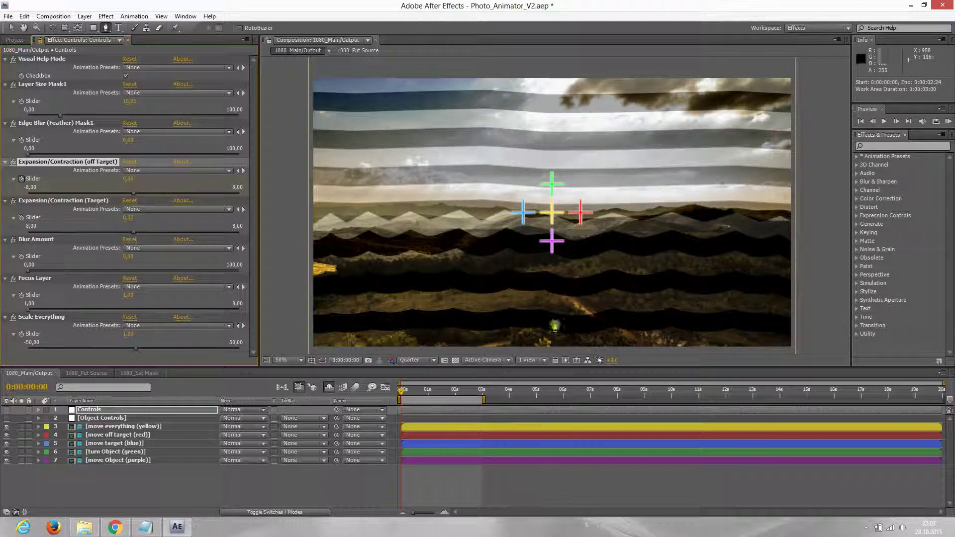
pyautogui.moveTo(408, 394); pyautogui.dragTo(486, 393)
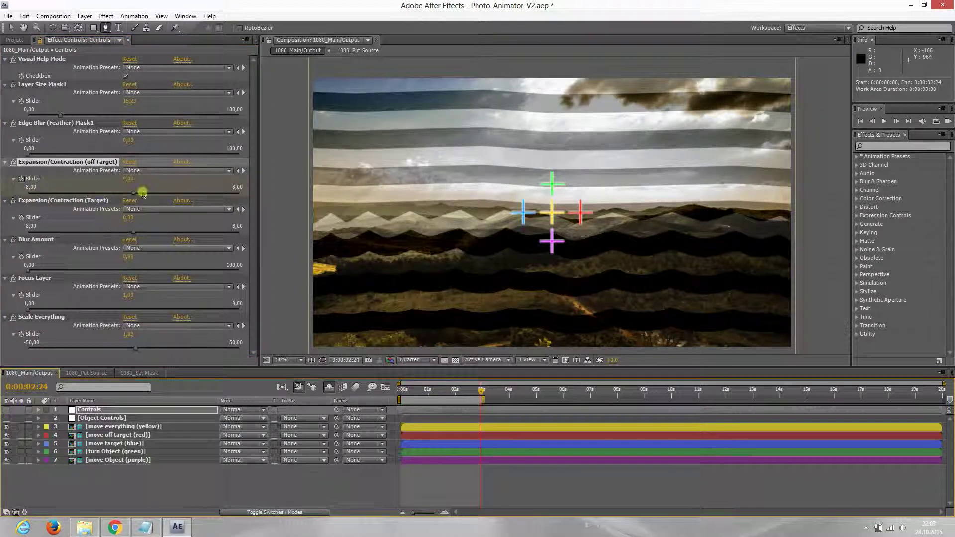
pyautogui.moveTo(139, 194); pyautogui.dragTo(205, 195)
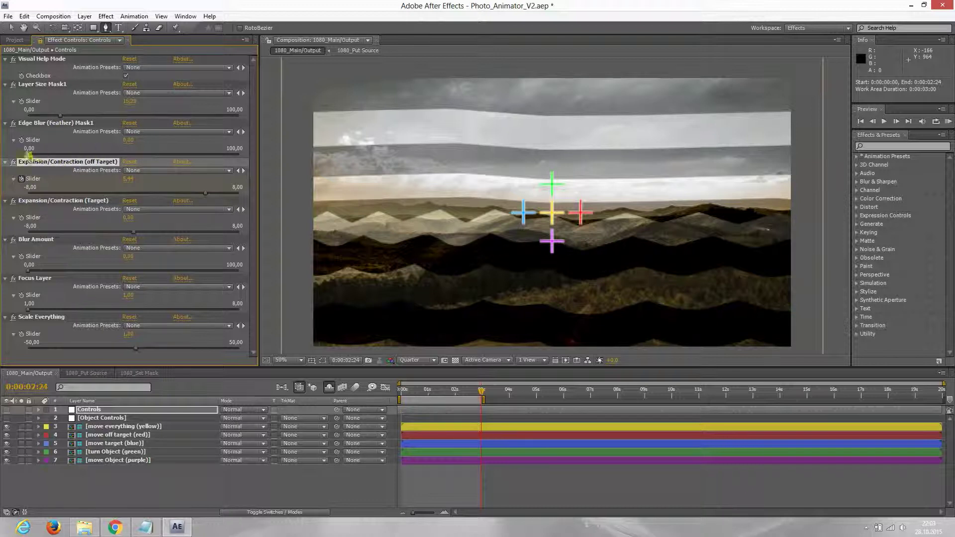
# - Set Edge Blur (Feather) Mask1 to about 33 and turn off Visual Help Mode
pyautogui.moveTo(30, 154); pyautogui.dragTo(98, 156)
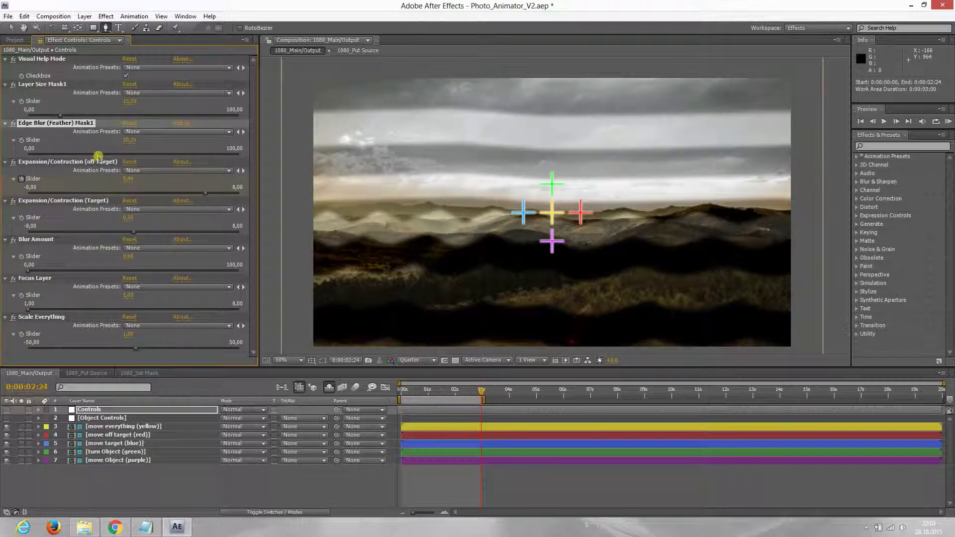
pyautogui.click(126, 77)
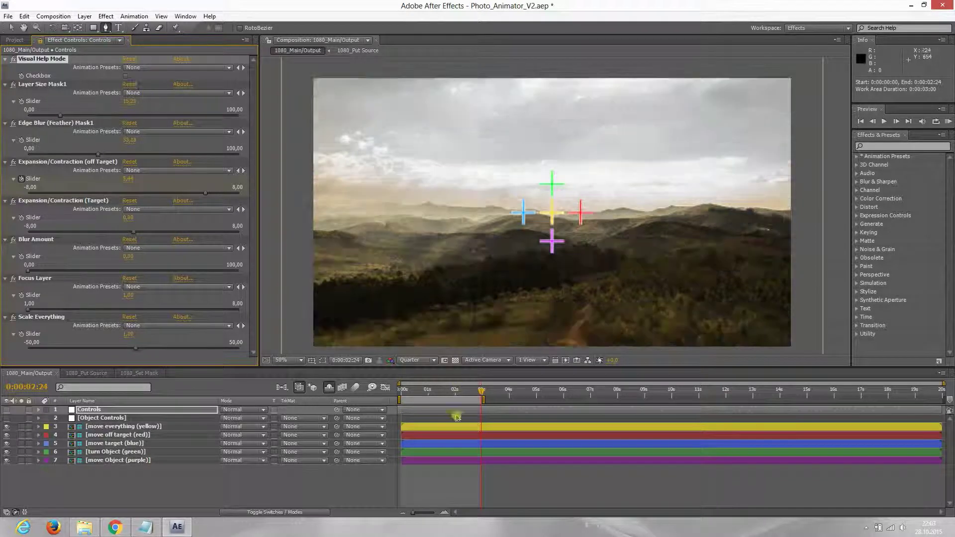
# - Play a RAM preview of the expansion animation and return the playhead to 0:00:00:00
pyautogui.moveTo(416, 390); pyautogui.dragTo(392, 392)
pyautogui.press('KP_0')
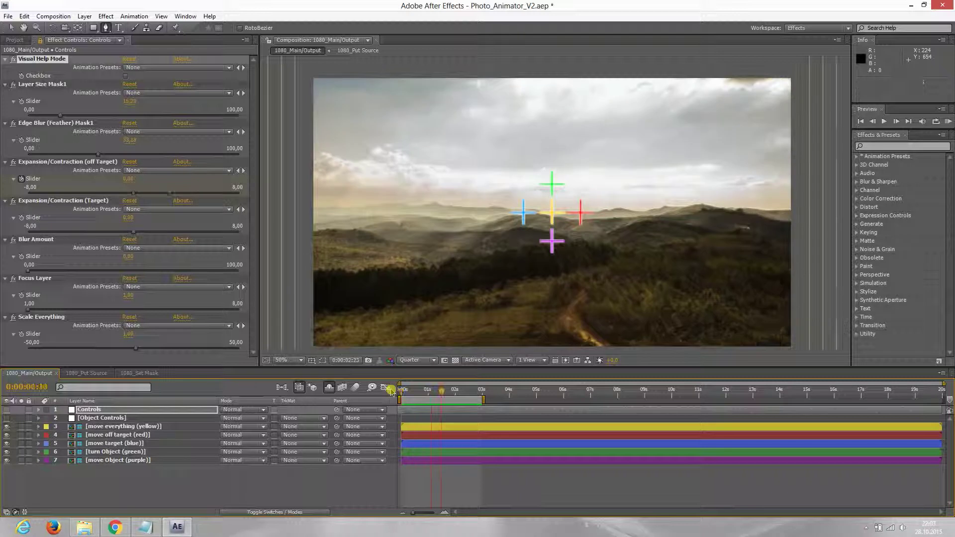
pyautogui.click(440, 391)
pyautogui.moveTo(439, 392); pyautogui.dragTo(401, 391)
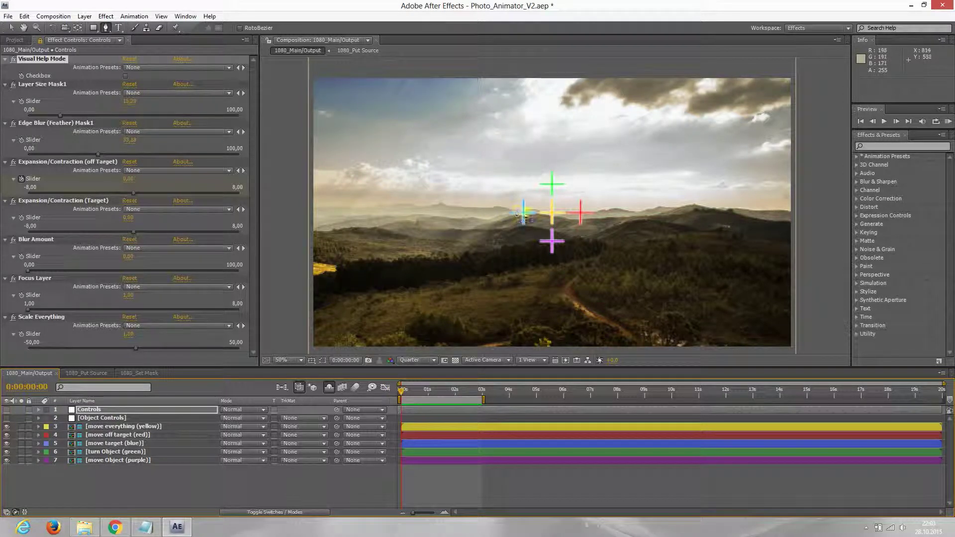
# - Switch to the Selection tool and reveal the Position property of the red move off target and blue move target layers
pyautogui.click(11, 28)
pyautogui.click(399, 391)
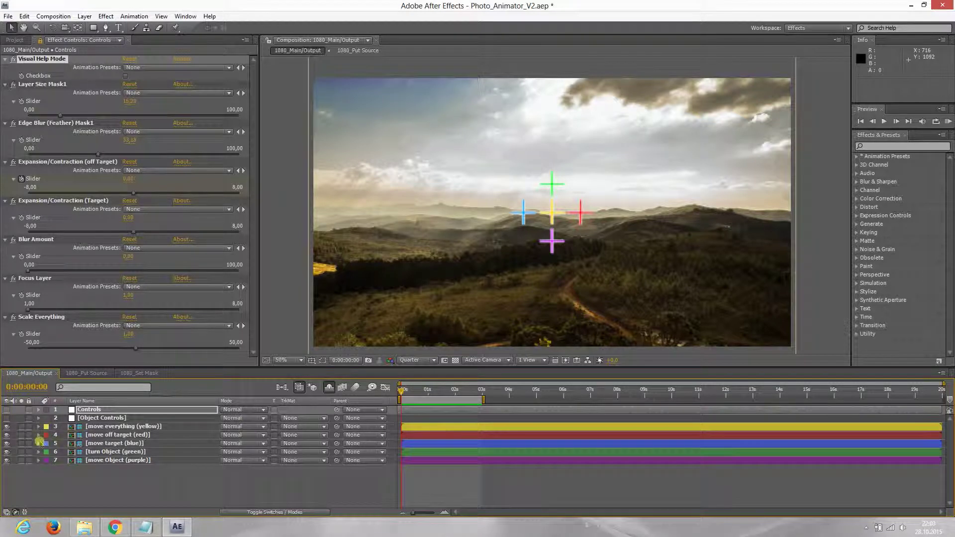
pyautogui.click(93, 436)
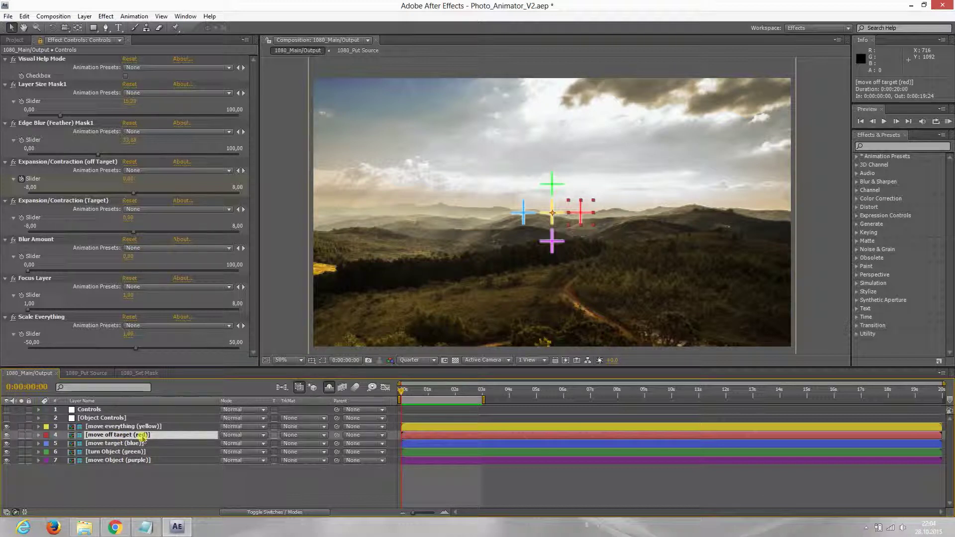
pyautogui.press('p')
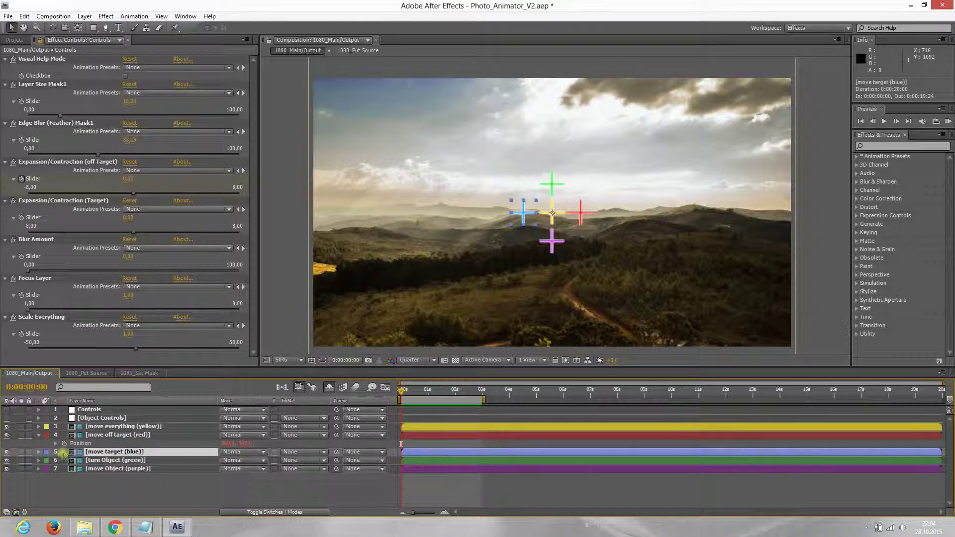
pyautogui.press('p')
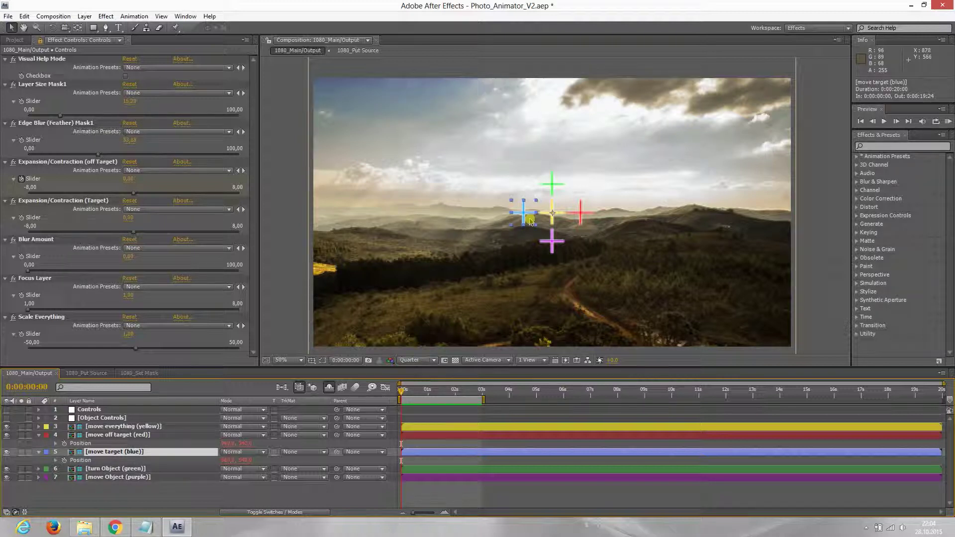
# - Try moving the blue target control to 888, 546 and undo the move
pyautogui.moveTo(530, 220); pyautogui.dragTo(512, 226)
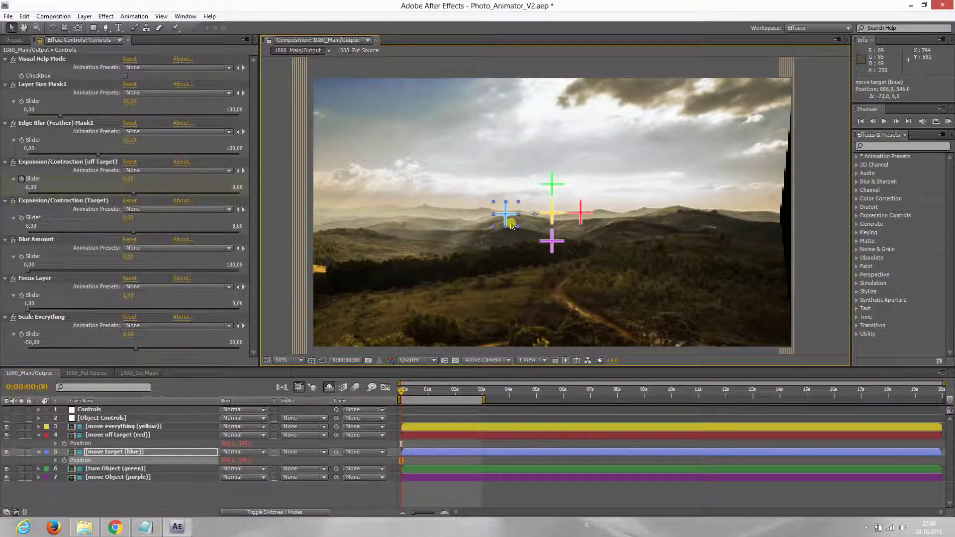
pyautogui.hotkey('ctrl', 'z')
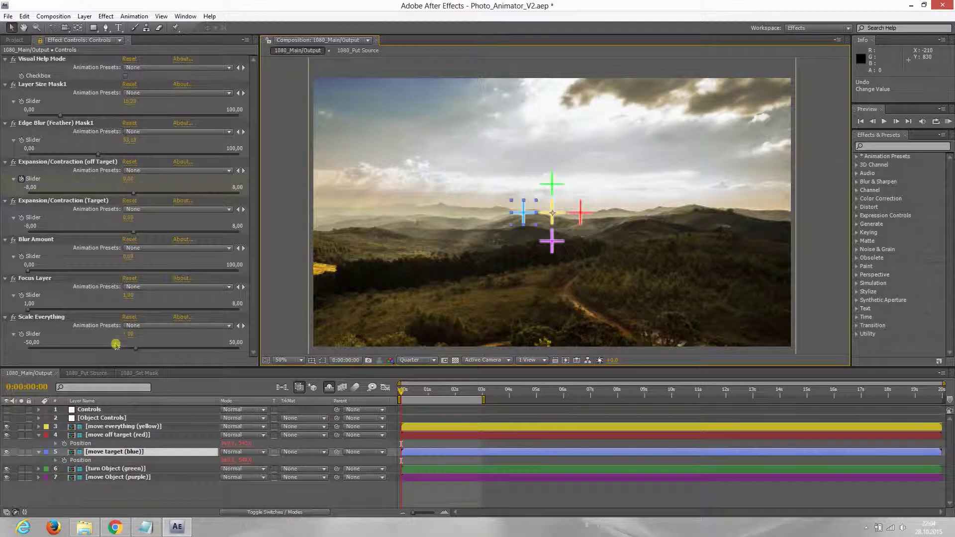
# - Set Scale Everything to about 2,24 and move the blue control to 912, 538 and the red control to 1012, 538
pyautogui.moveTo(136, 350); pyautogui.dragTo(138, 352)
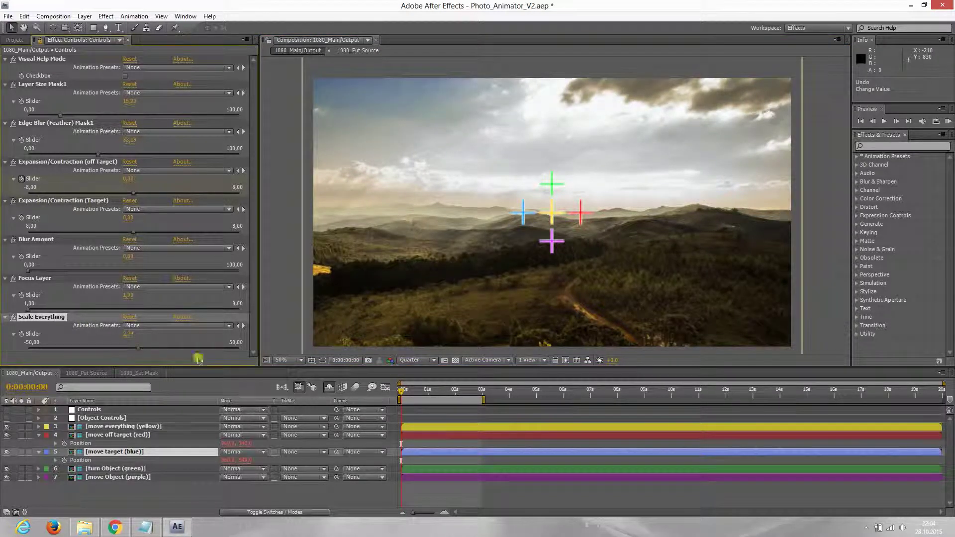
pyautogui.moveTo(525, 217); pyautogui.dragTo(514, 217)
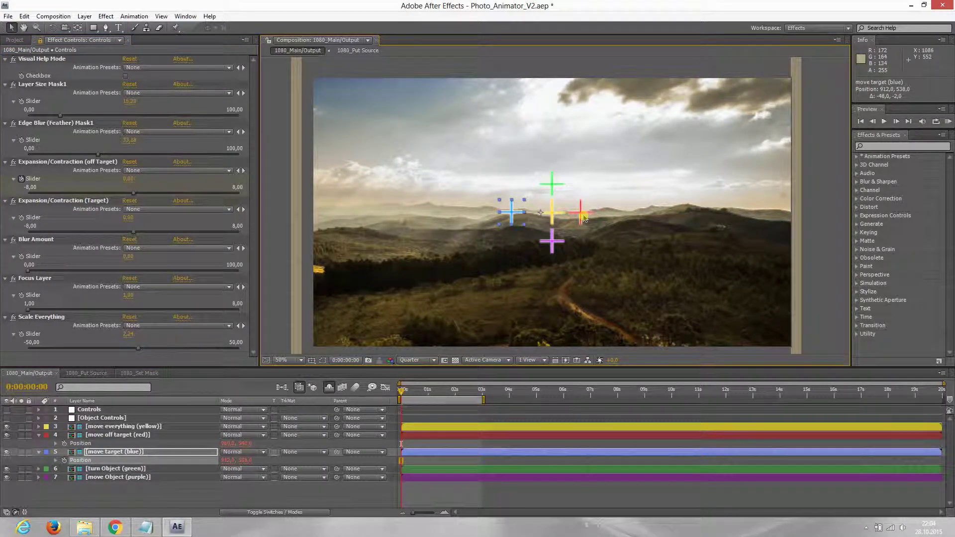
pyautogui.moveTo(584, 219); pyautogui.dragTo(597, 216)
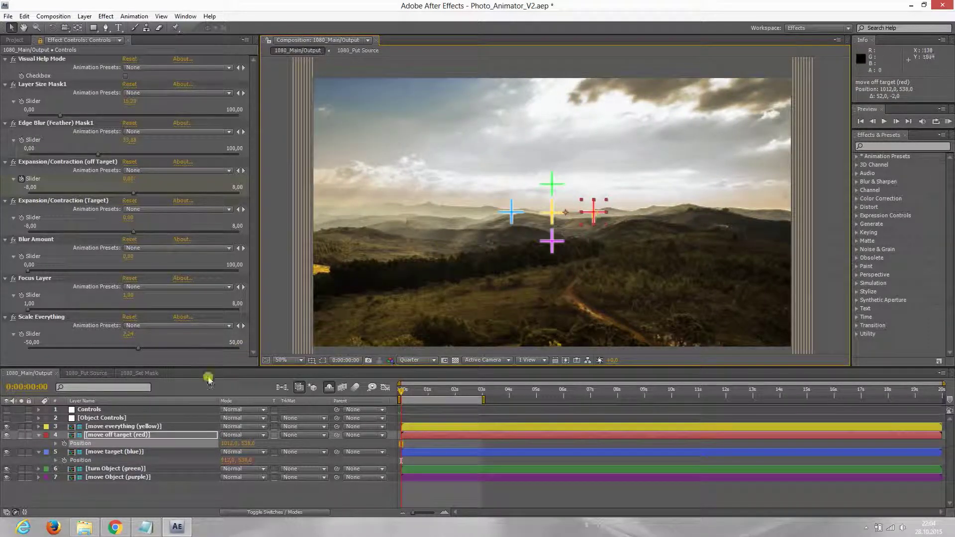
# - Keyframe both controls' Position at 0:00:00:00 and, at 0:00:02:24, move the blue control rightward and the red one to 850, 540
pyautogui.click(64, 445)
pyautogui.click(64, 461)
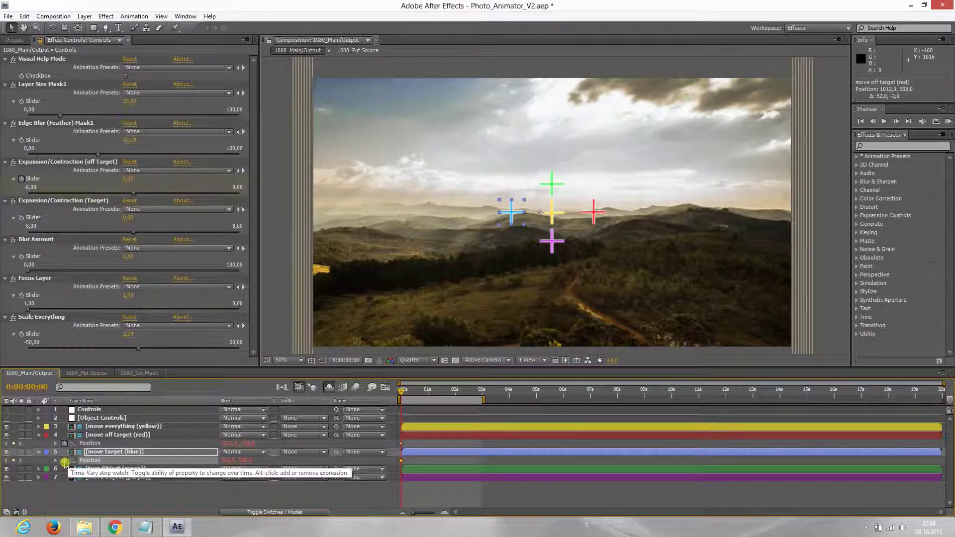
pyautogui.moveTo(431, 393); pyautogui.dragTo(482, 392)
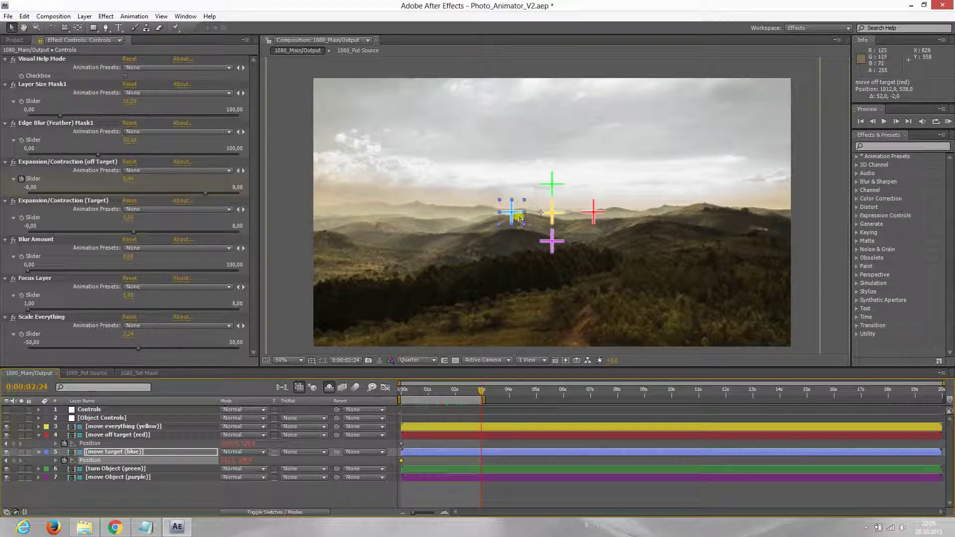
pyautogui.moveTo(520, 218); pyautogui.dragTo(555, 218)
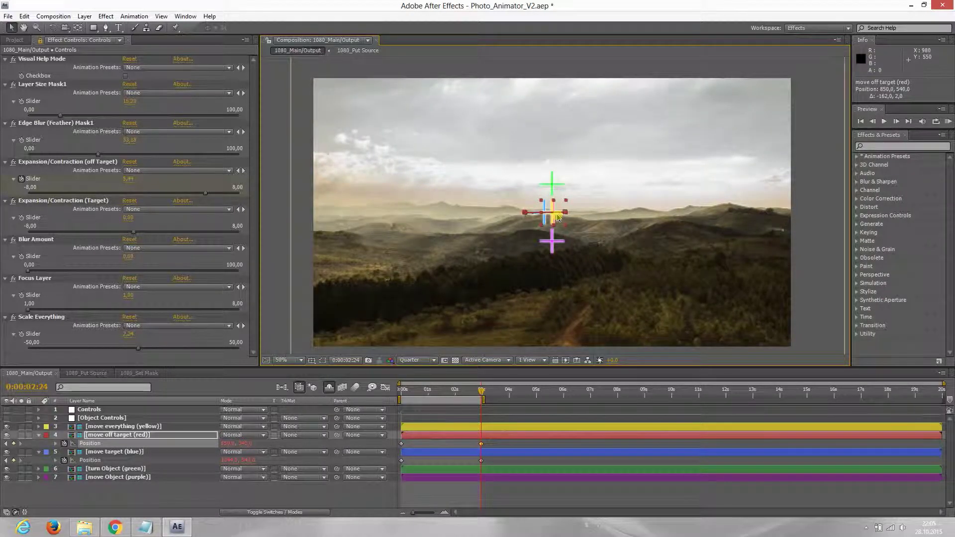
# - Preview the combined position and expansion animation and return the playhead to the start
pyautogui.press('KP_0')
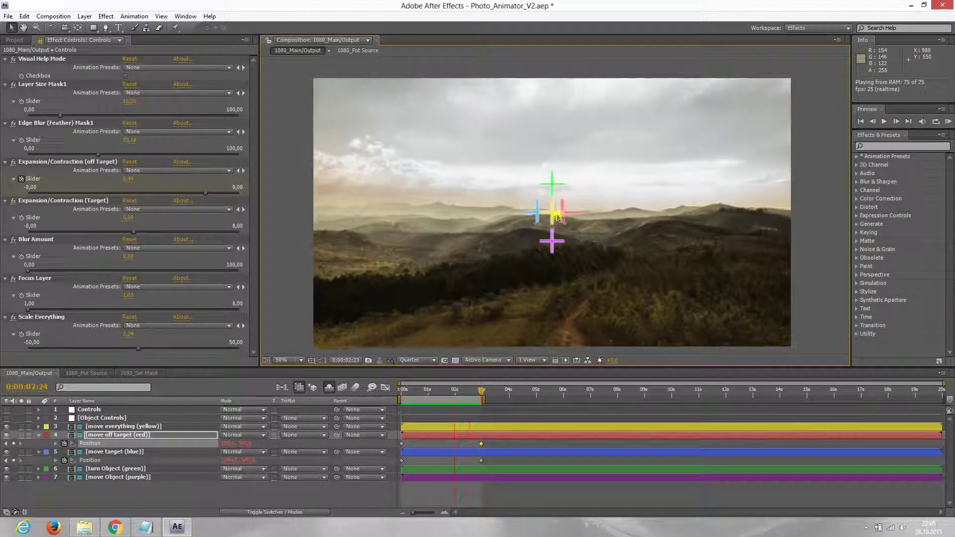
pyautogui.click(416, 393)
pyautogui.moveTo(427, 394); pyautogui.dragTo(401, 392)
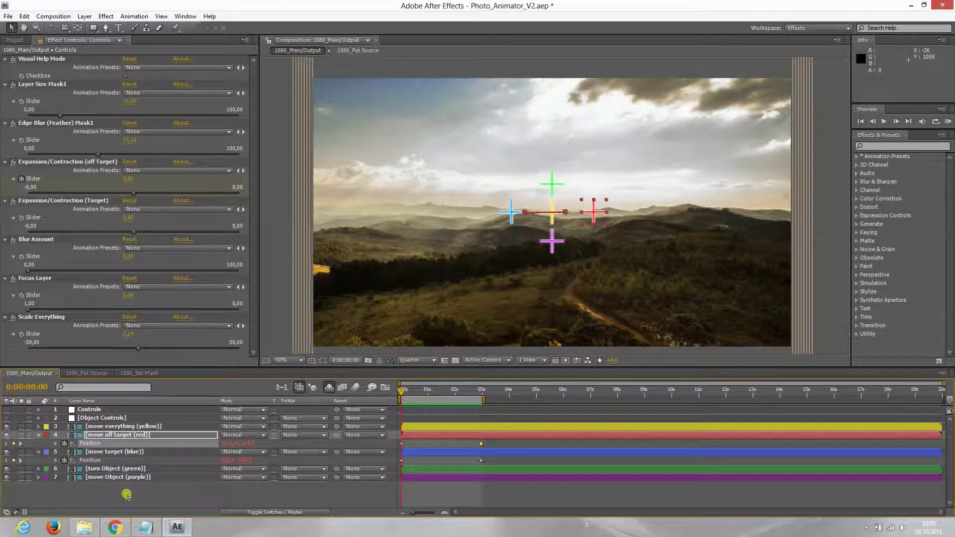
# - Add the 1080_Main/Output composition to the Render Queue
pyautogui.hotkey('ctrl', 'm')
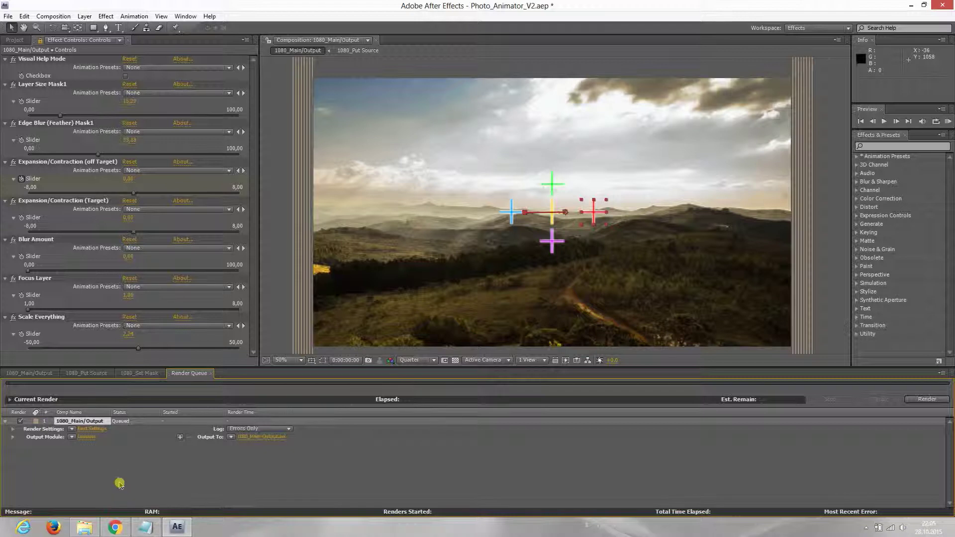
# - Set the output module format of the queued 1080_Main/Output composition to QuickTime Movie
pyautogui.click(87, 437)
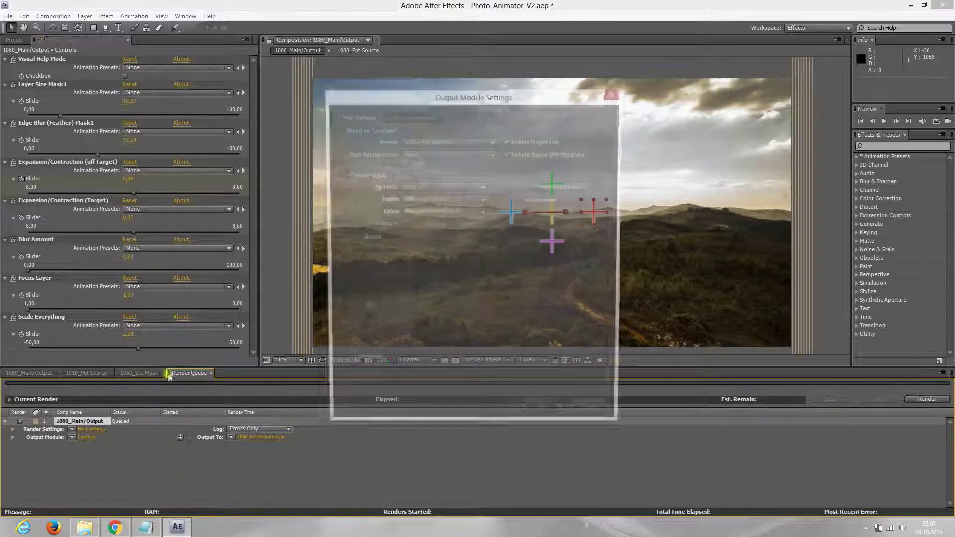
pyautogui.click(441, 141)
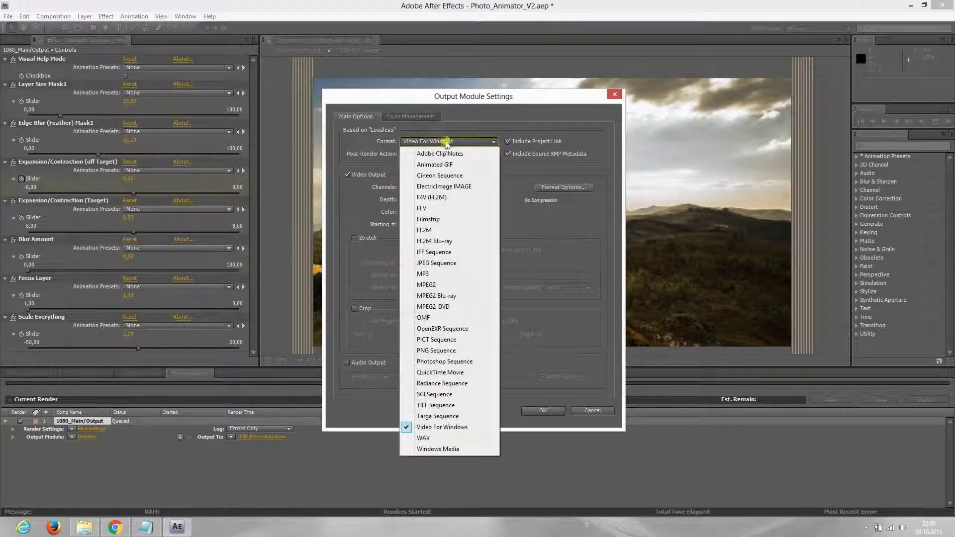
pyautogui.click(441, 372)
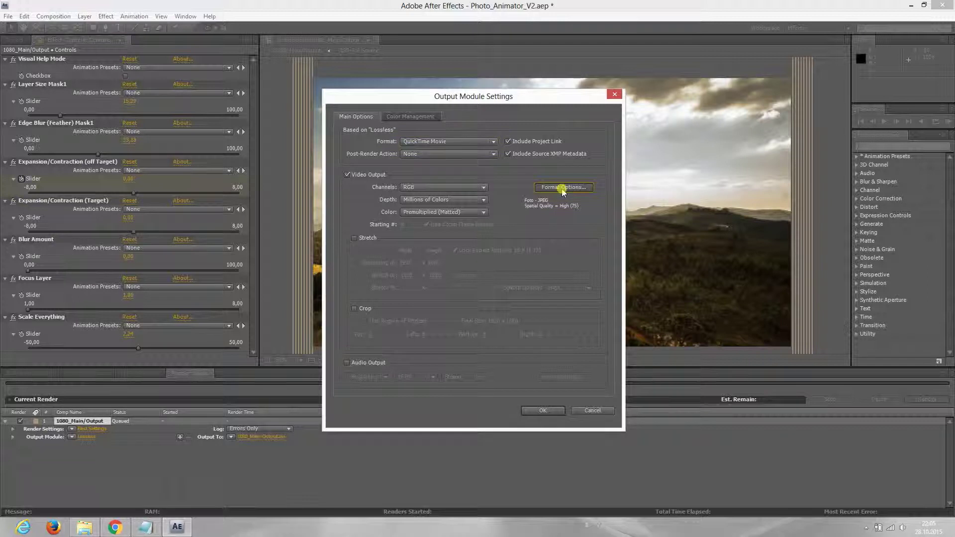
# - Set the QuickTime video compression to Foto - JPEG, accept the output module settings and start rendering the queued composition
pyautogui.click(563, 188)
pyautogui.click(453, 106)
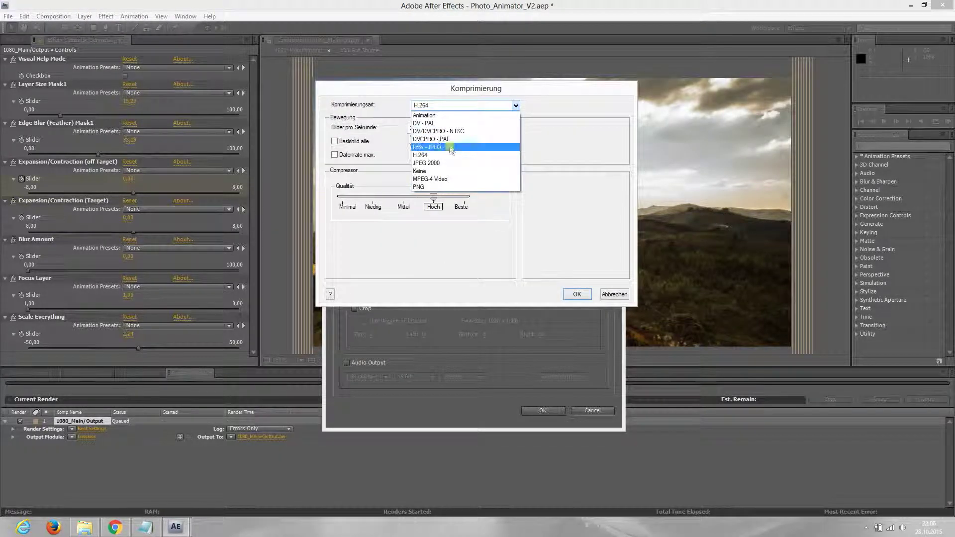
pyautogui.click(446, 147)
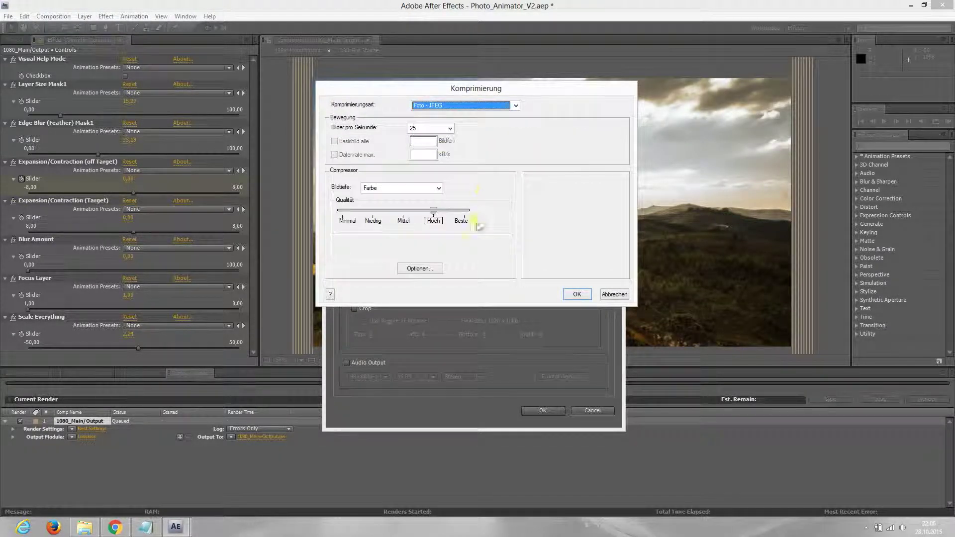
pyautogui.click(577, 295)
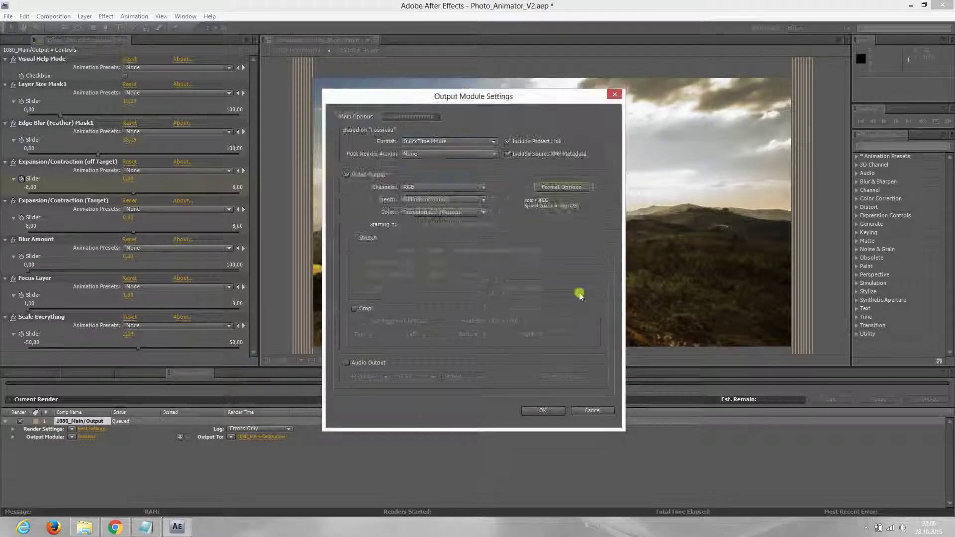
pyautogui.click(543, 411)
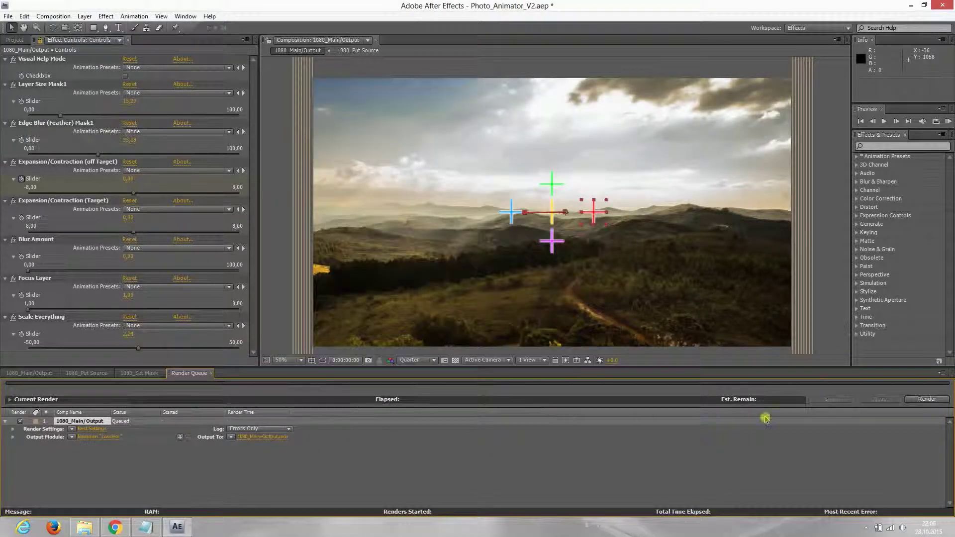
pyautogui.click(914, 400)
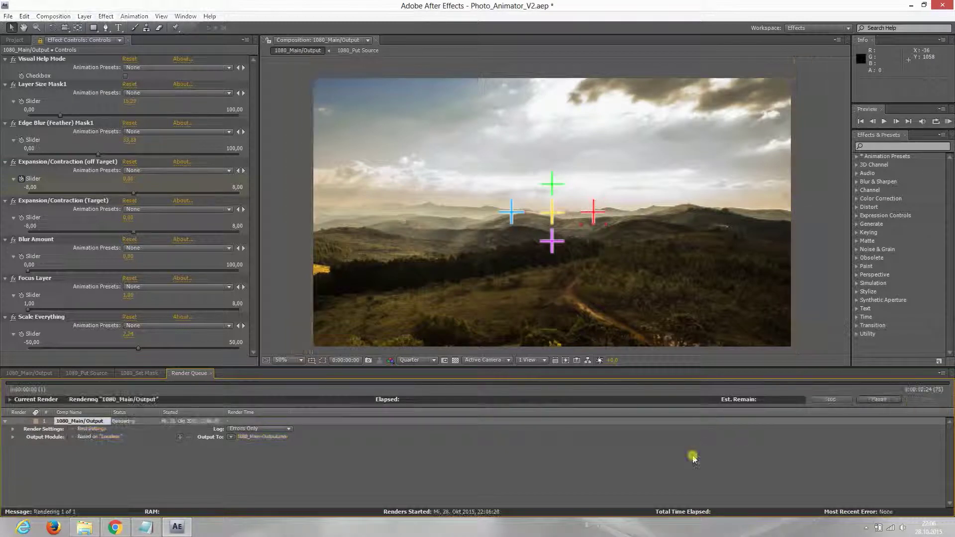